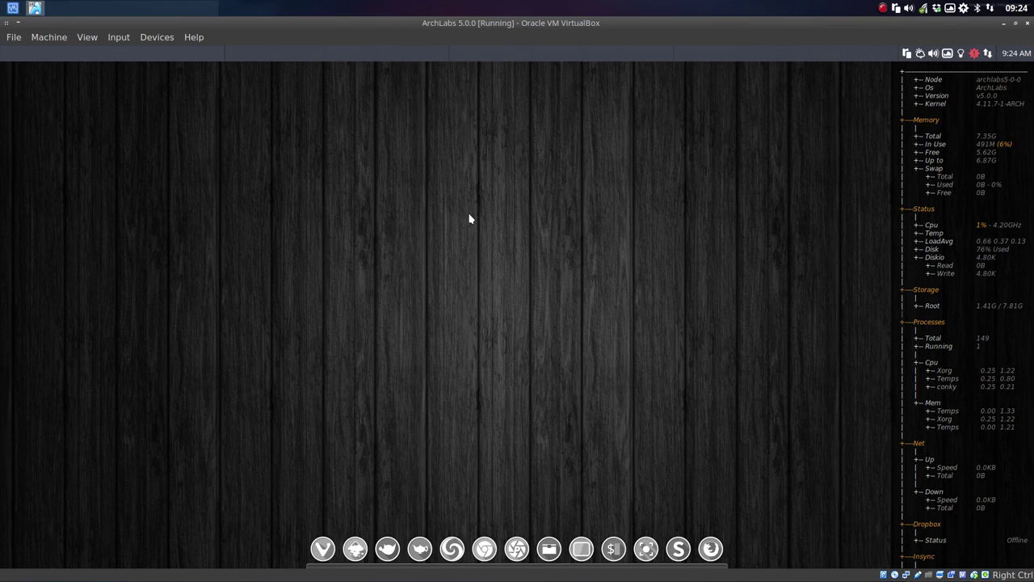
# Step: Open the ArchLabs root menu, browse Preferences, and reopen the menu in another spot
pyautogui.rightClick(469, 217)
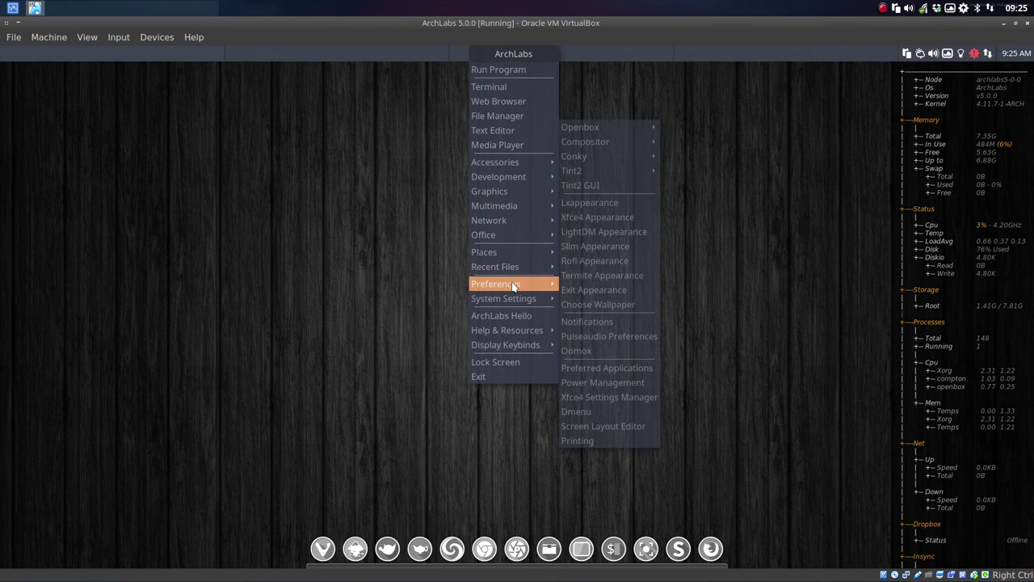
pyautogui.moveTo(496, 284)
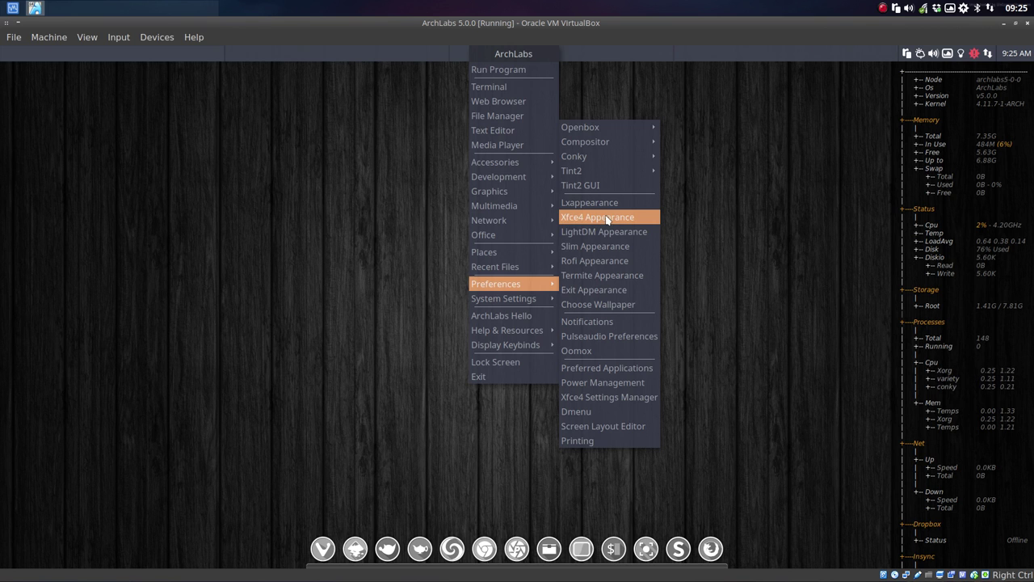
pyautogui.rightClick(147, 240)
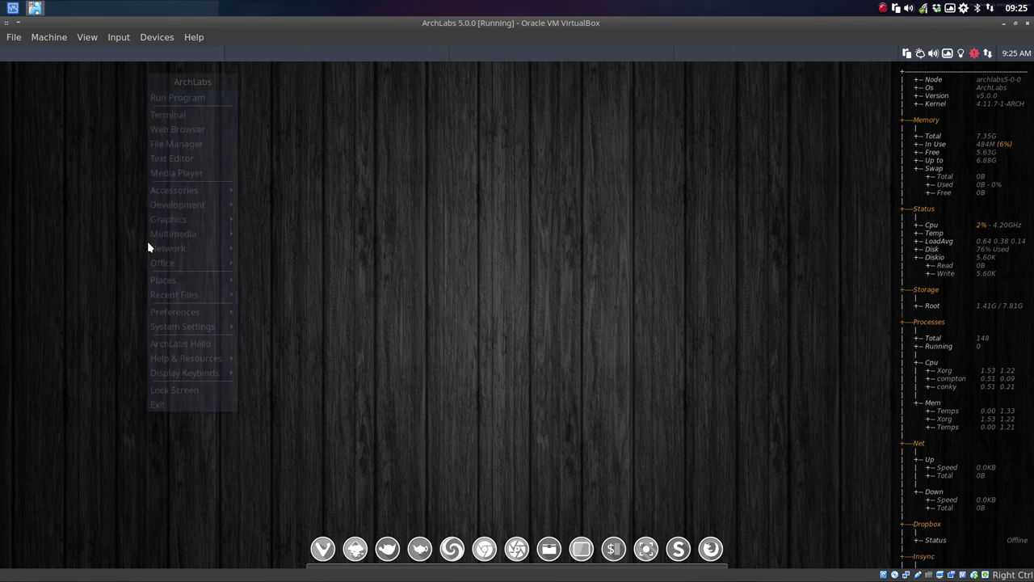
# Step: Launch File Manager on the home folder, move its window down-left and shrink it
pyautogui.click(173, 143)
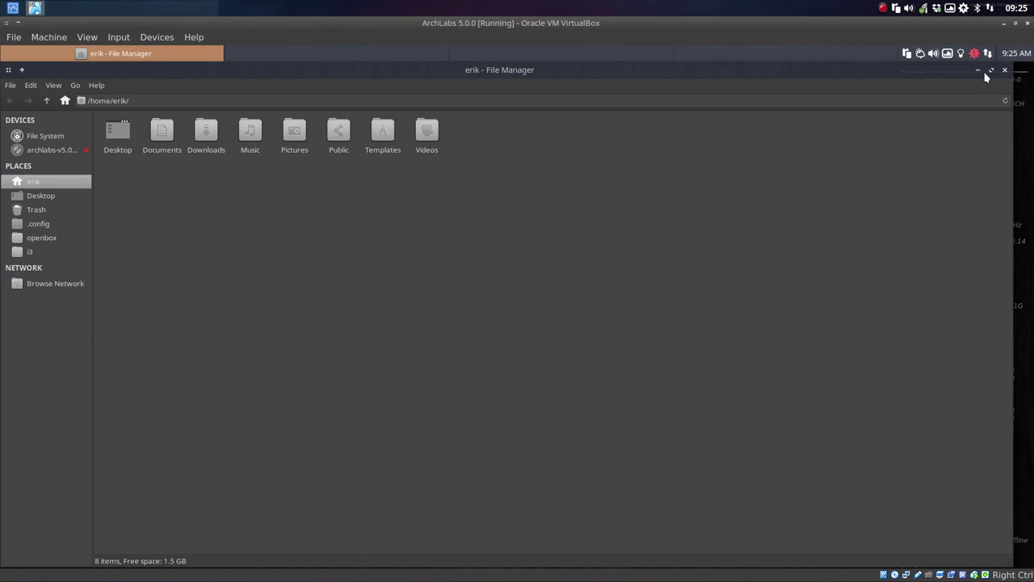
pyautogui.moveTo(942, 73); pyautogui.dragTo(808, 138)
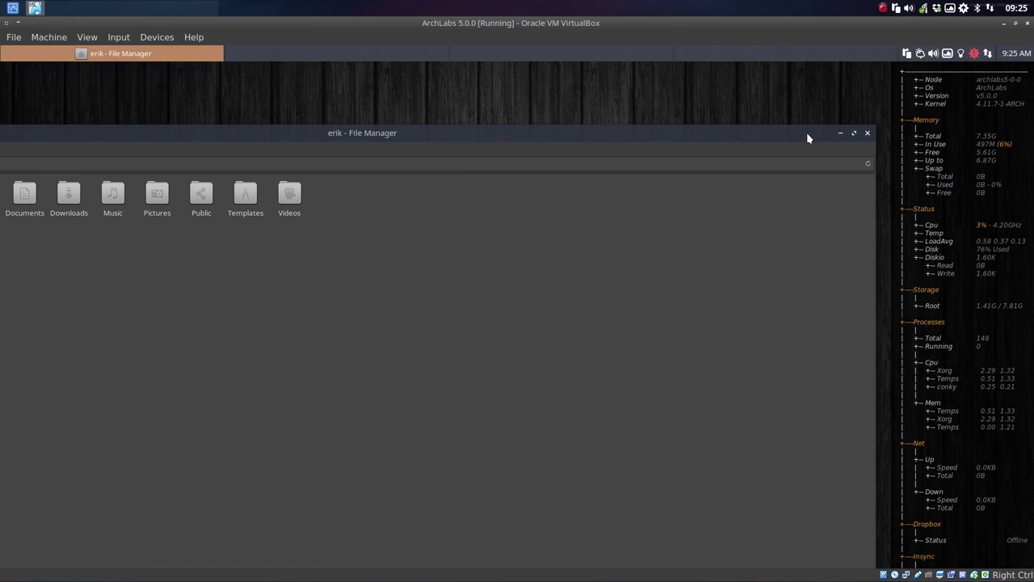
pyautogui.moveTo(875, 129)
pyautogui.mouseDown()
pyautogui.moveTo(269, 273)
pyautogui.moveTo(356, 113)
pyautogui.mouseUp()
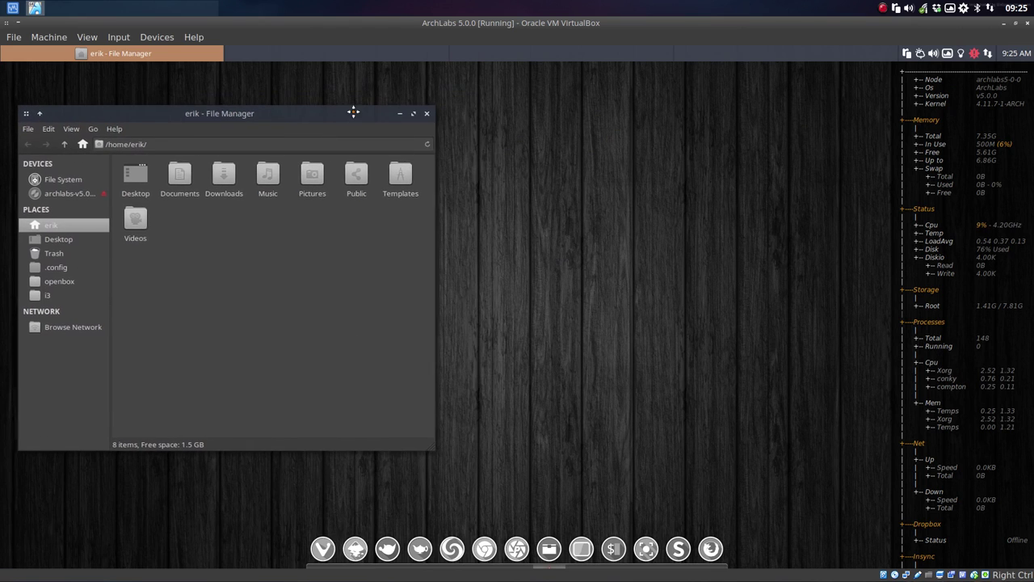
# Step: Launch Xfce4 Appearance from Preferences, move it right, and select the Arc-Tacao-Dark style
pyautogui.rightClick(552, 173)
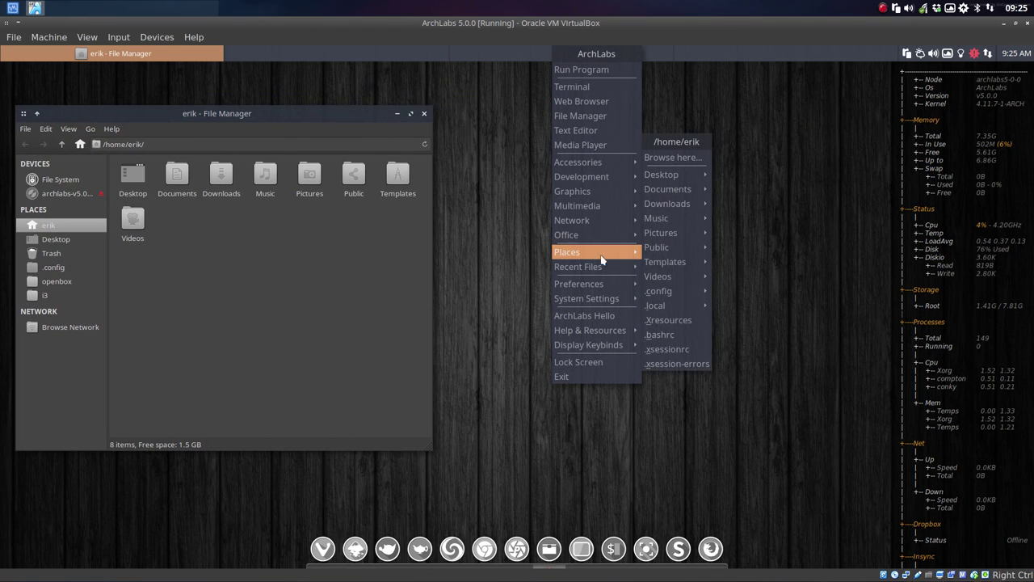
pyautogui.moveTo(578, 283)
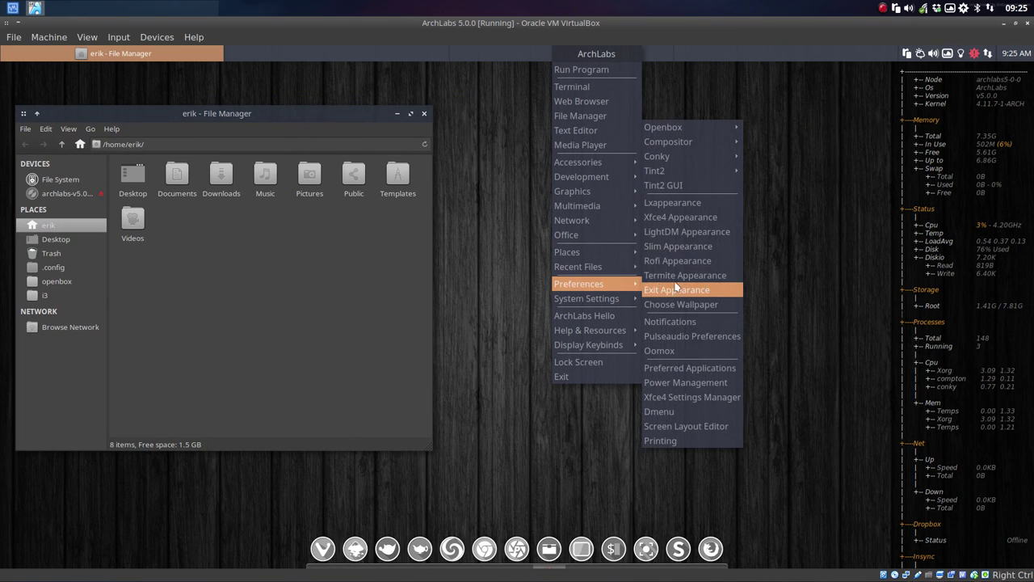
pyautogui.click(704, 222)
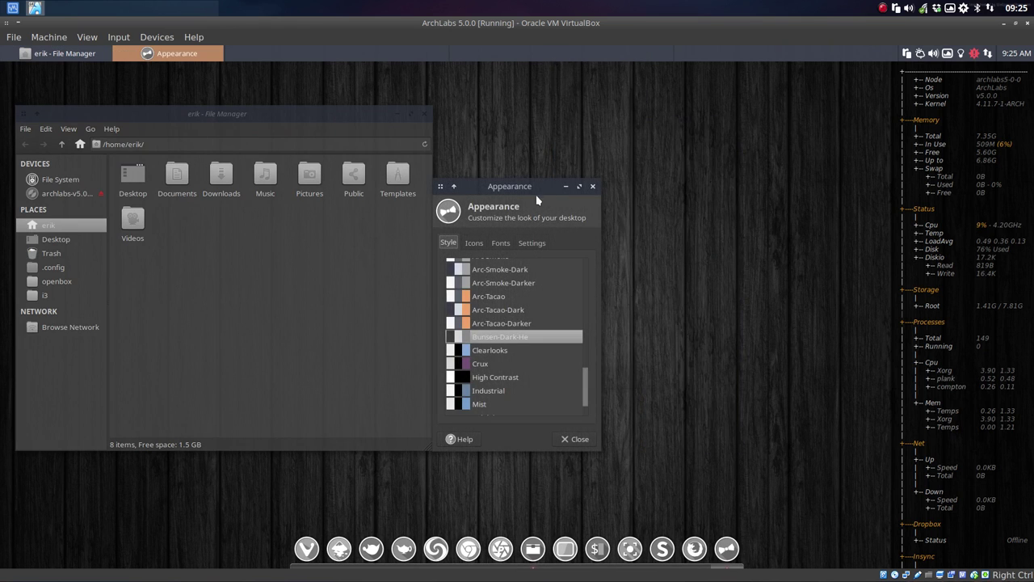
pyautogui.moveTo(534, 186)
pyautogui.mouseDown()
pyautogui.moveTo(684, 158)
pyautogui.moveTo(713, 111)
pyautogui.mouseUp()
pyautogui.click(683, 257)
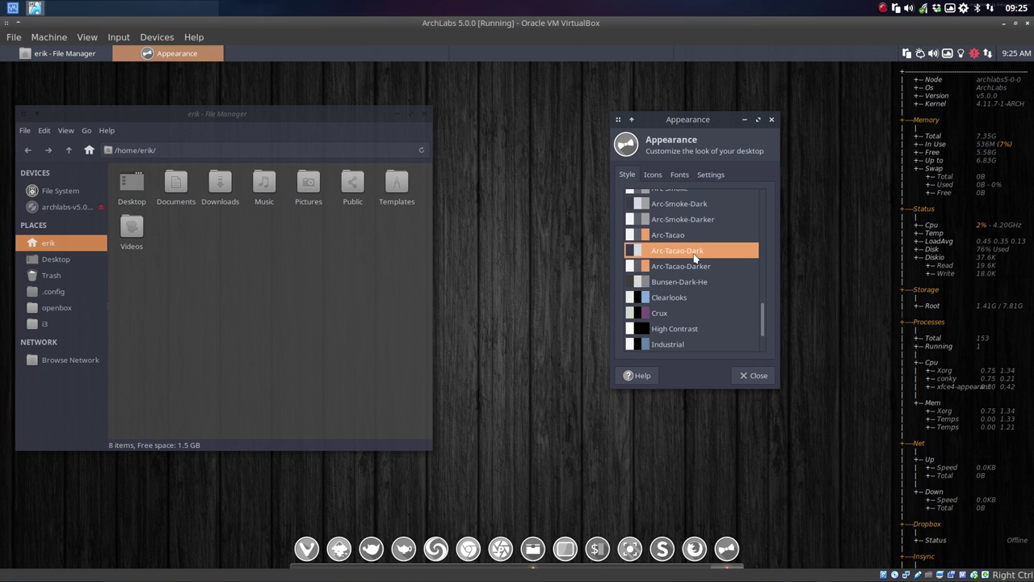
# Step: Pick Sardi Mono Vertexed from the Icons list, then move on to the Fonts tab
pyautogui.click(653, 174)
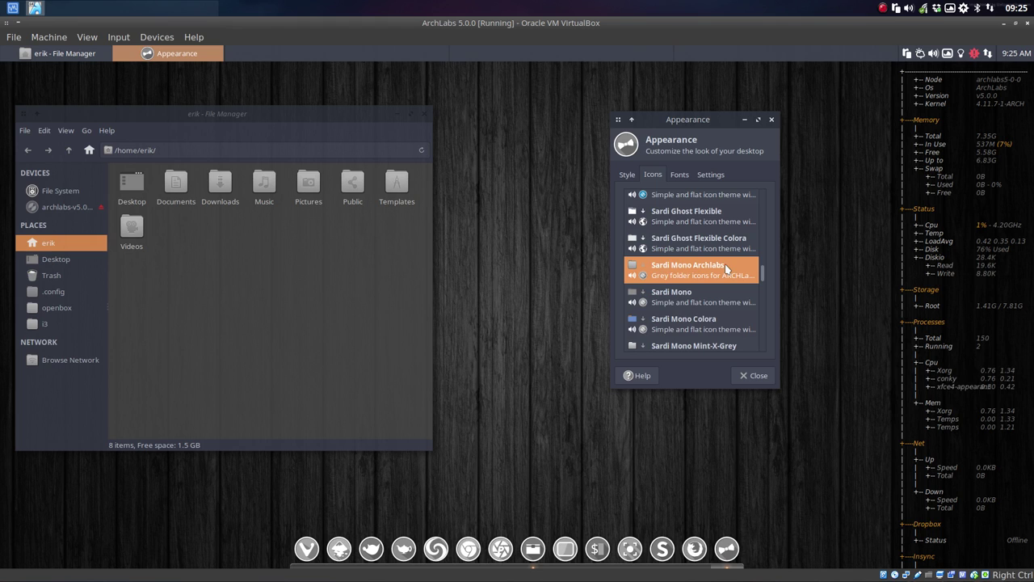
pyautogui.scroll(-2, 724, 263)
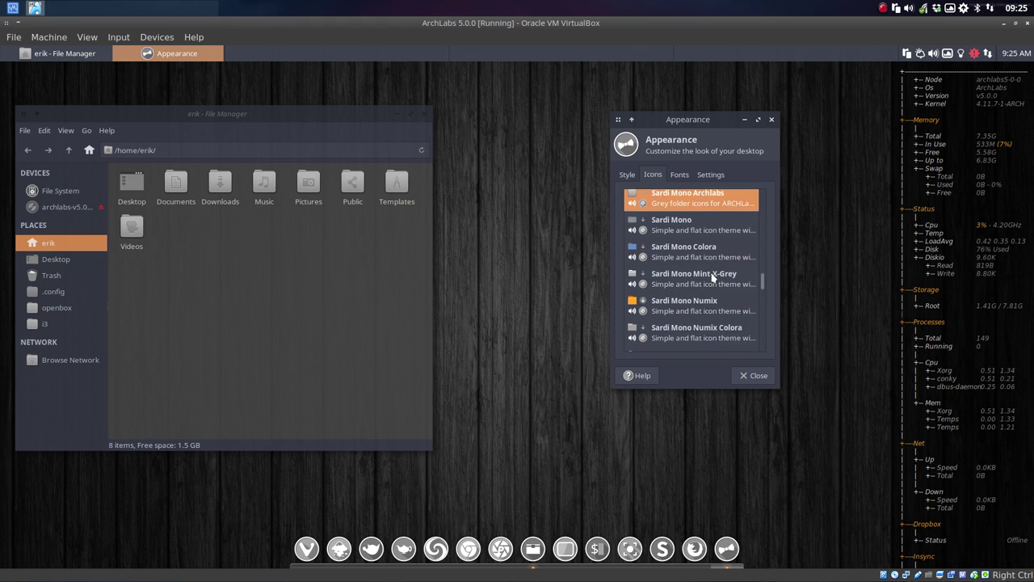
pyautogui.scroll(-2, 713, 277)
pyautogui.scroll(-1, 713, 277)
pyautogui.scroll(-2, 713, 277)
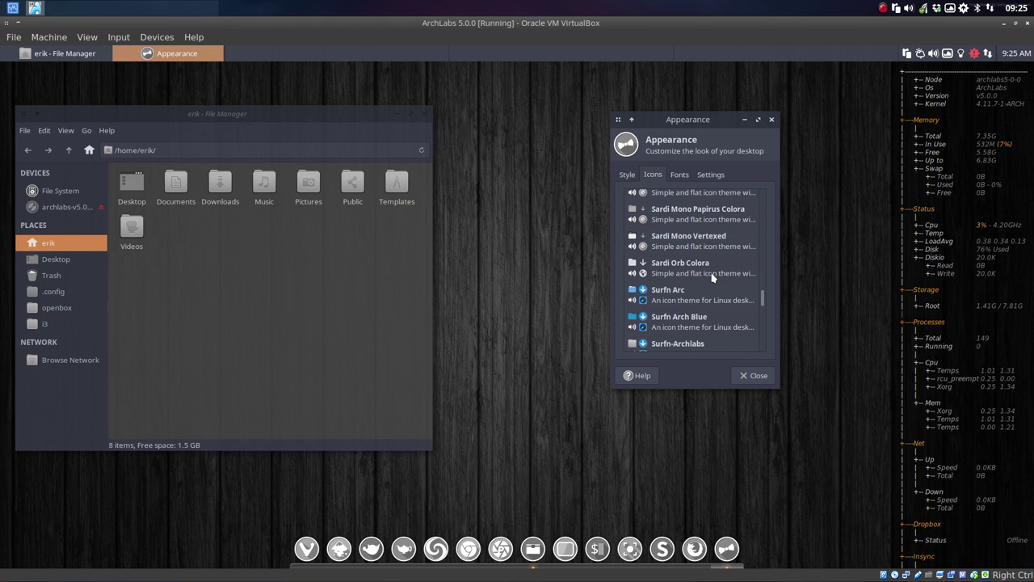
pyautogui.scroll(-1, 713, 277)
pyautogui.scroll(-1, 713, 277)
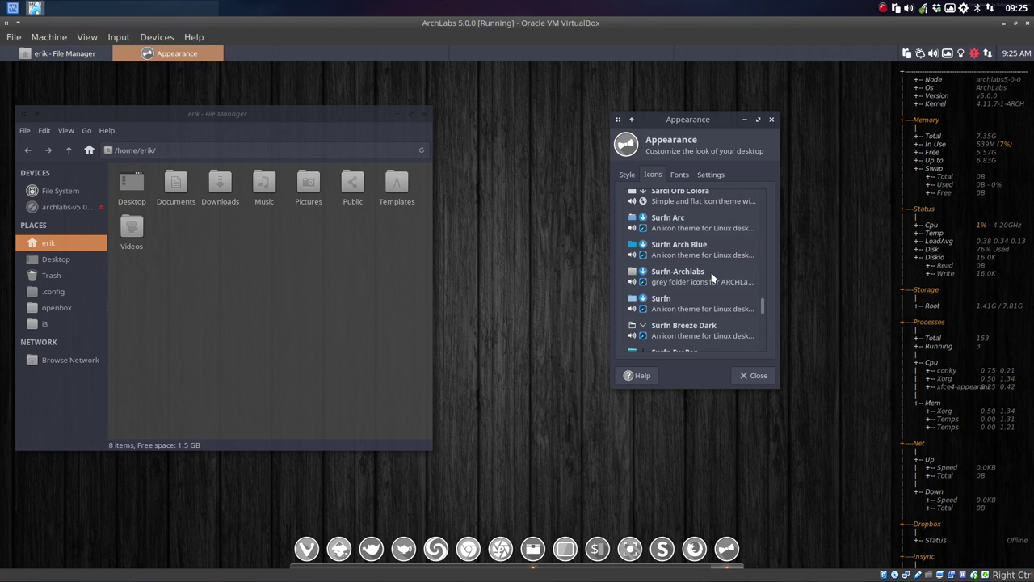
pyautogui.scroll(1, 712, 277)
pyautogui.scroll(1, 712, 277)
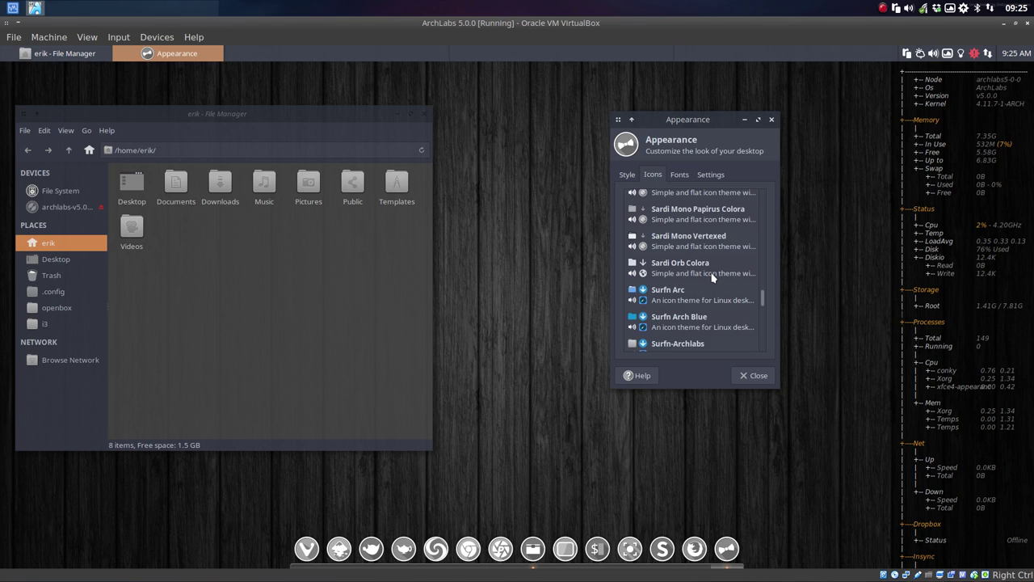
pyautogui.scroll(2, 712, 277)
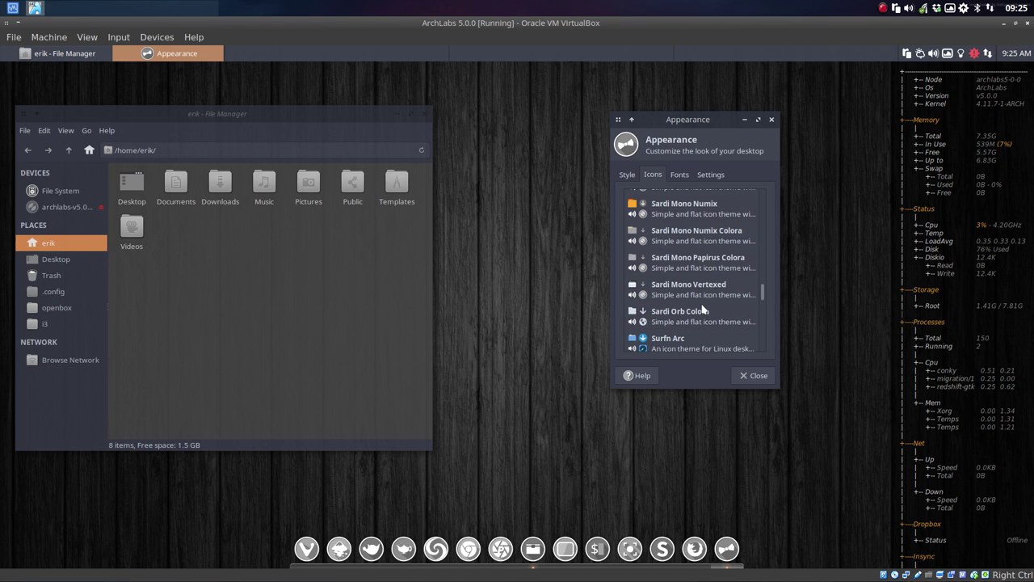
pyautogui.click(688, 290)
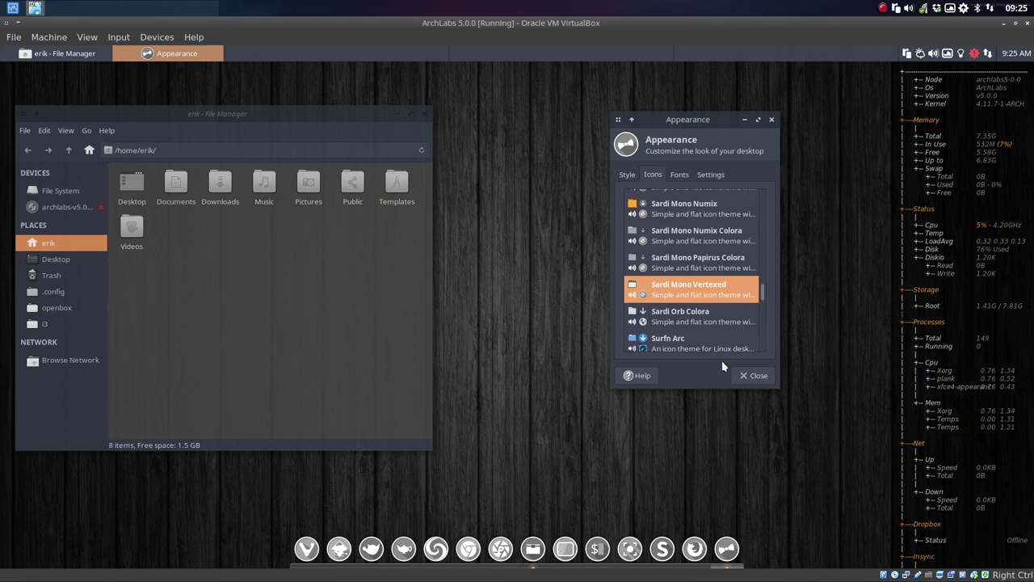
pyautogui.click(679, 174)
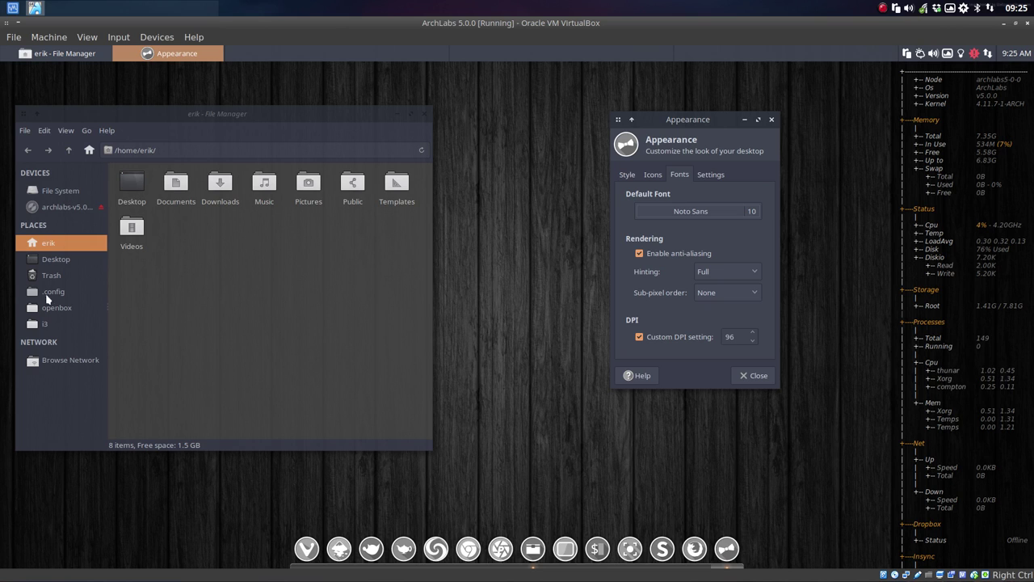
# Step: Set the default font to Noto Sans at size 11
pyautogui.click(753, 211)
pyautogui.click(796, 287)
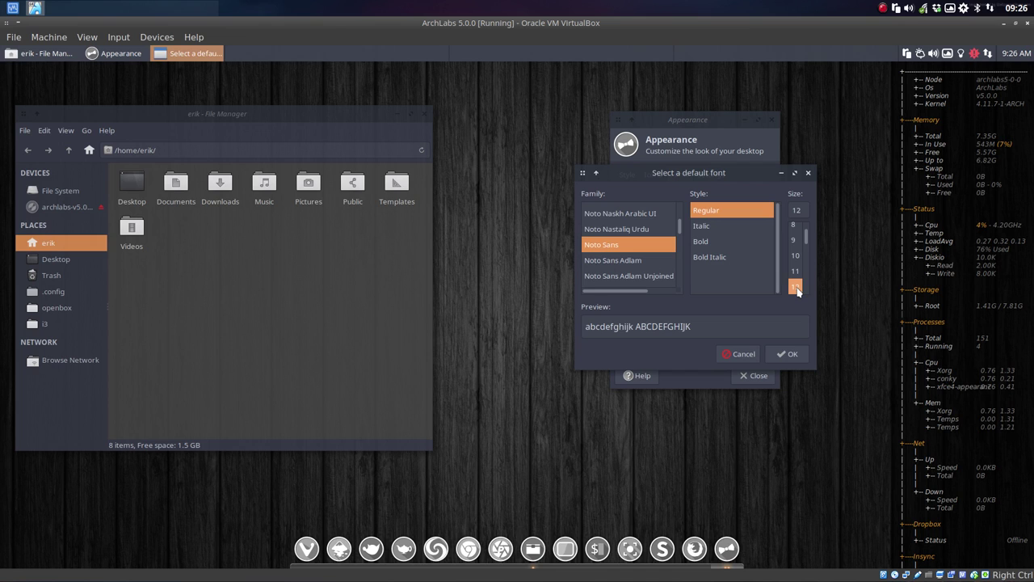
pyautogui.click(796, 272)
pyautogui.click(788, 353)
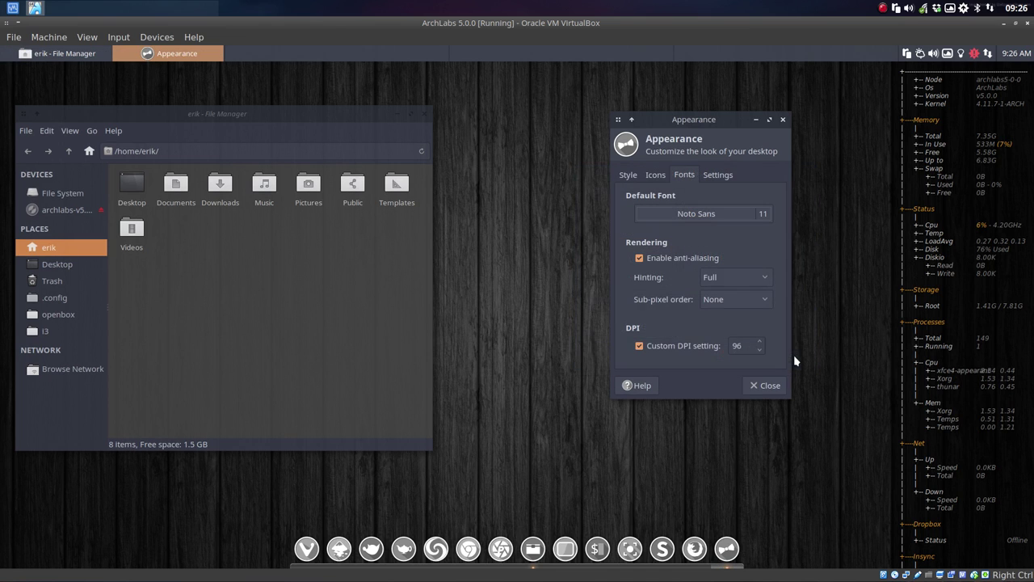
# Step: Review the other tabs, confirming the icon theme and Arc-Tacao-Dark style remain selected
pyautogui.click(718, 175)
pyautogui.click(684, 174)
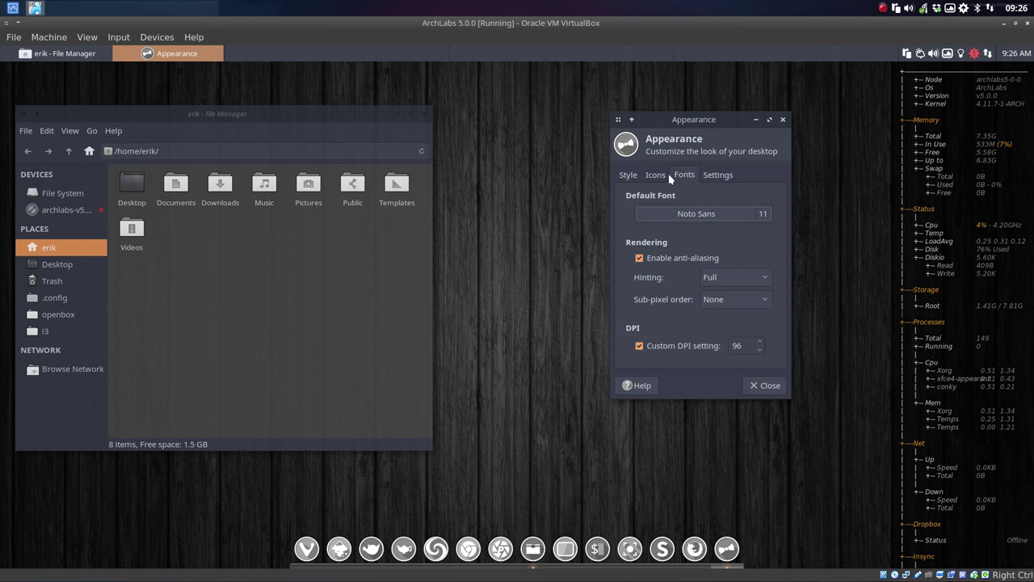
pyautogui.click(628, 175)
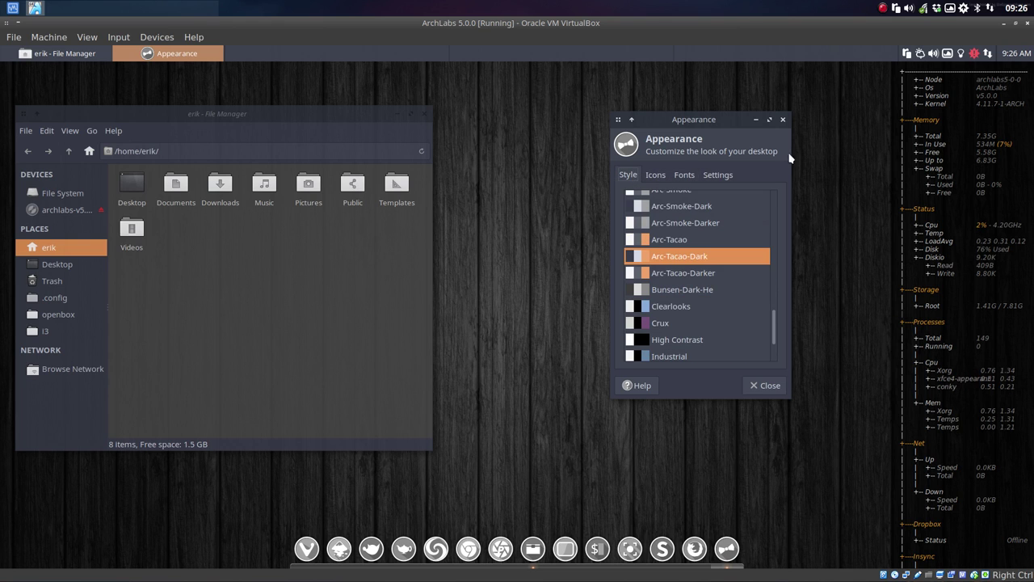
# Step: Close Xfce4 Appearance, move Thunar to the screen centre, and close it
pyautogui.click(783, 120)
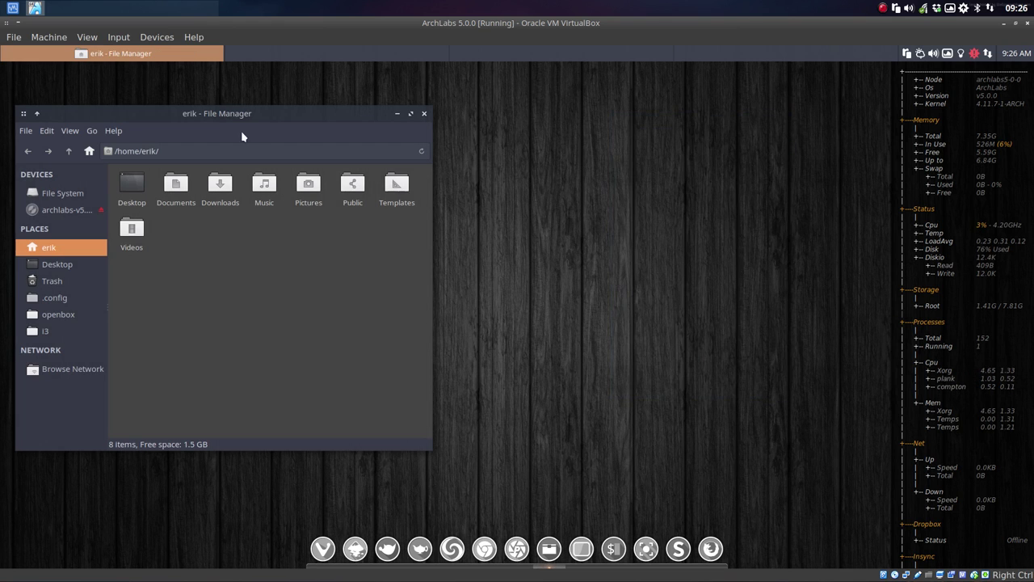
pyautogui.moveTo(223, 116); pyautogui.dragTo(481, 108)
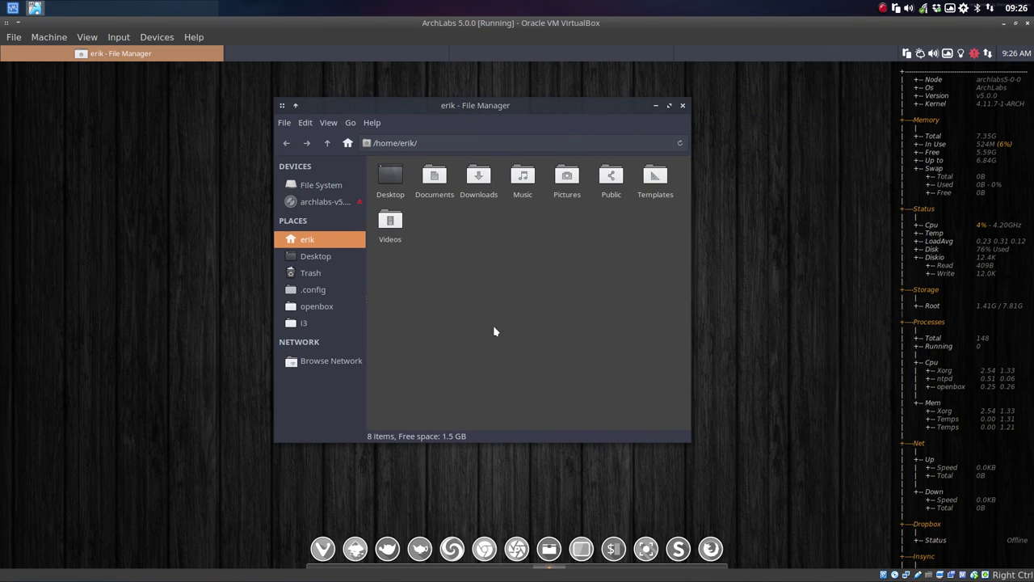
pyautogui.click(683, 106)
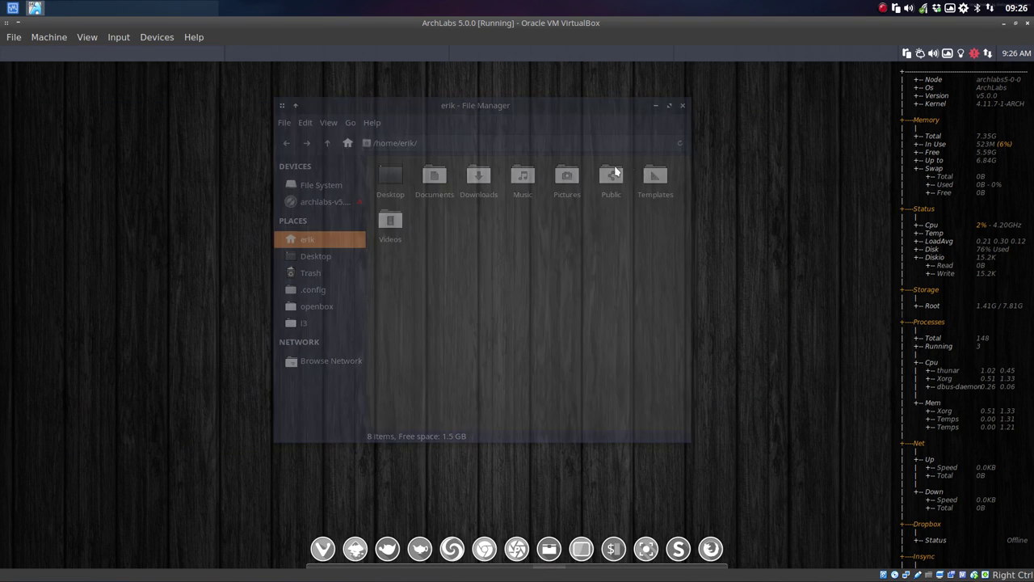
# Step: Relaunch File Manager from the desktop menu and reposition its window
pyautogui.rightClick(304, 197)
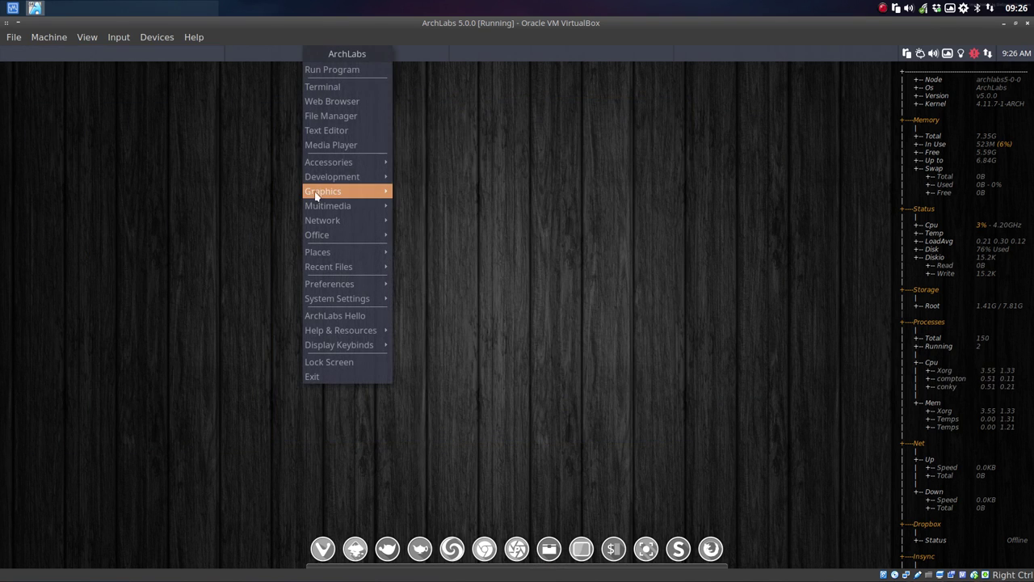
pyautogui.click(330, 115)
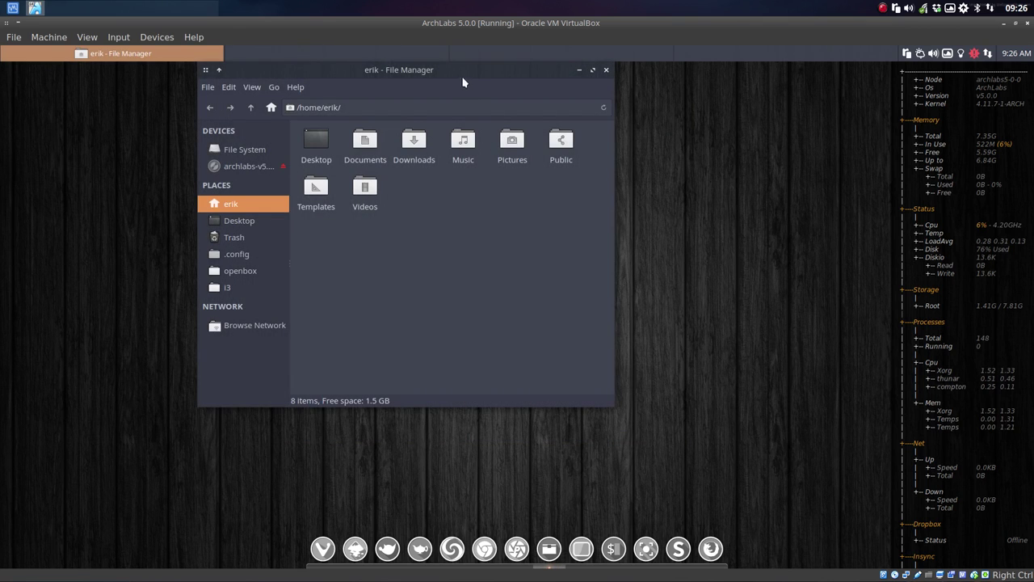
pyautogui.moveTo(462, 75); pyautogui.dragTo(503, 123)
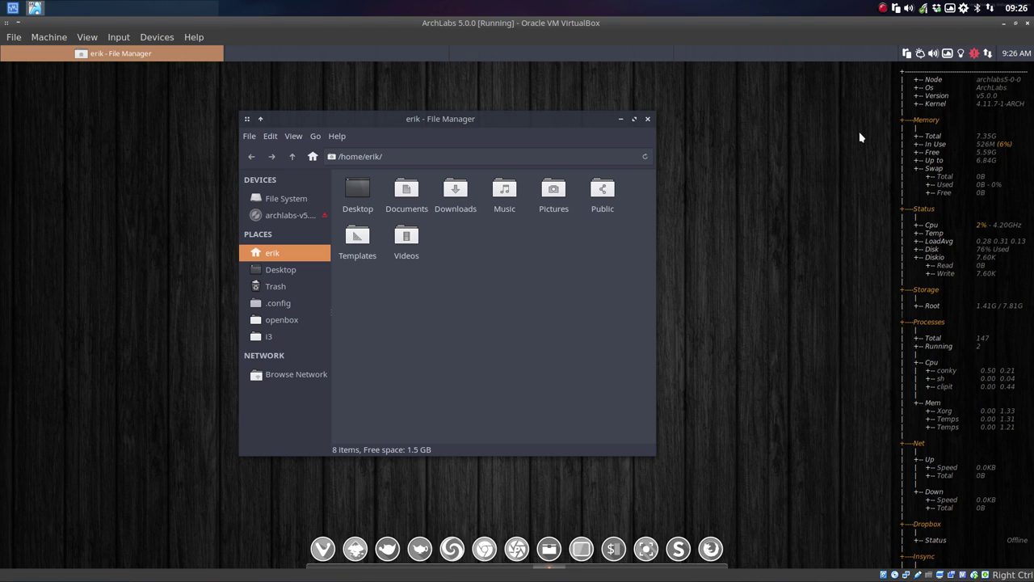
pyautogui.moveTo(569, 125); pyautogui.dragTo(475, 122)
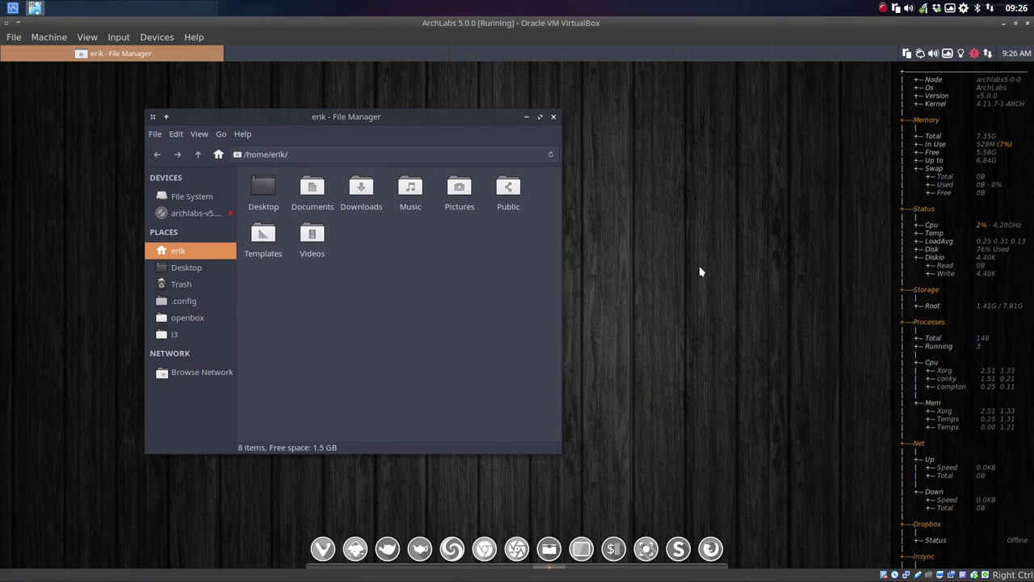